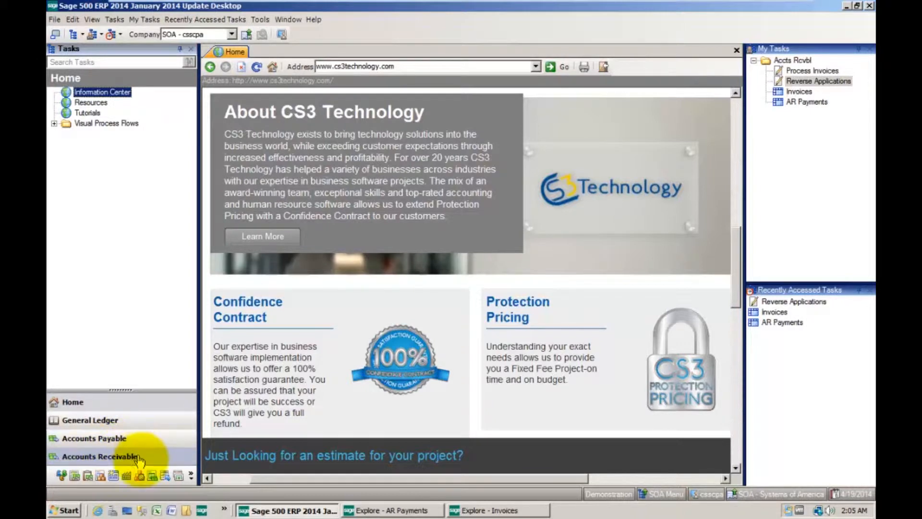
# Open the Reverse Applications task from the Accounts Receivable activities
pyautogui.click(144, 457)
pyautogui.click(86, 103)
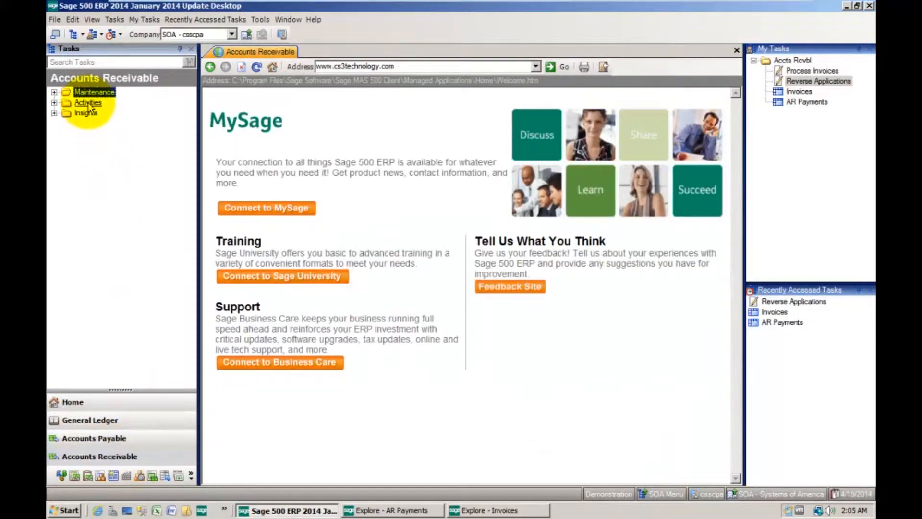
pyautogui.doubleClick(87, 103)
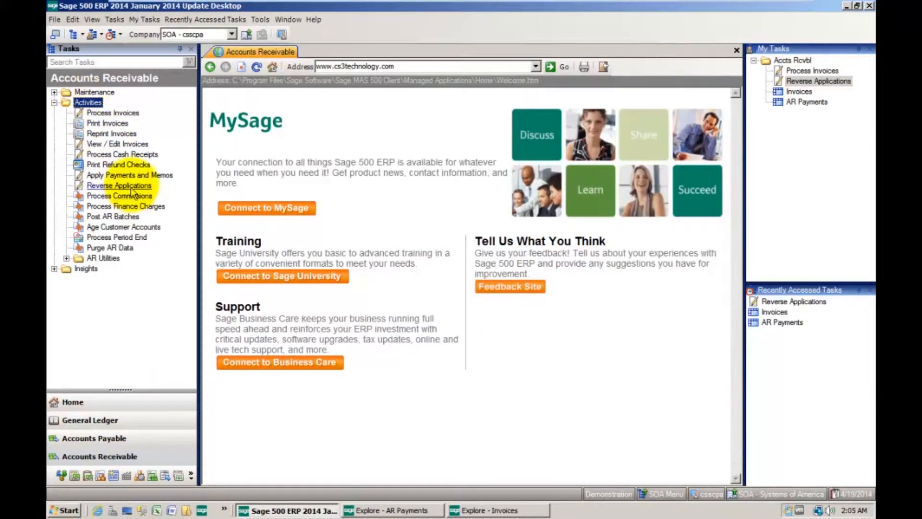
pyautogui.click(130, 187)
pyautogui.doubleClick(129, 185)
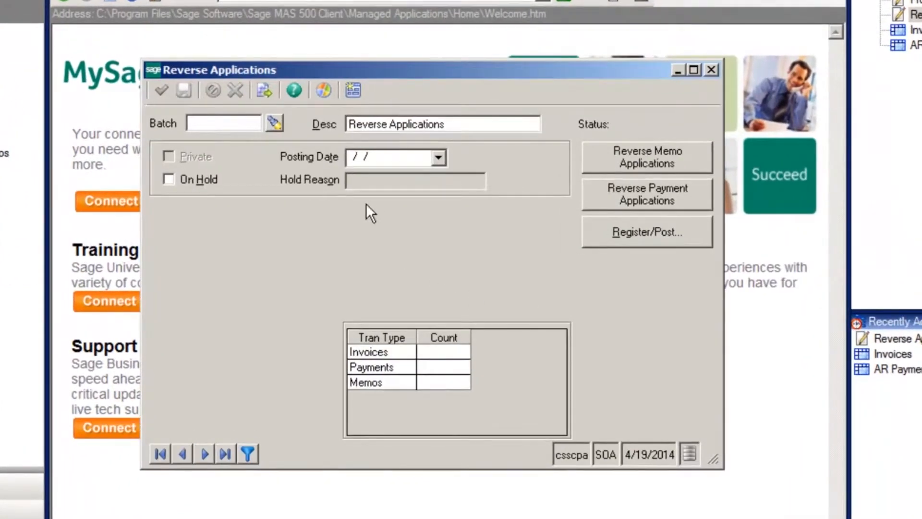
# Create a new reverse applications batch with the posting date 08/08/08
pyautogui.click(264, 88)
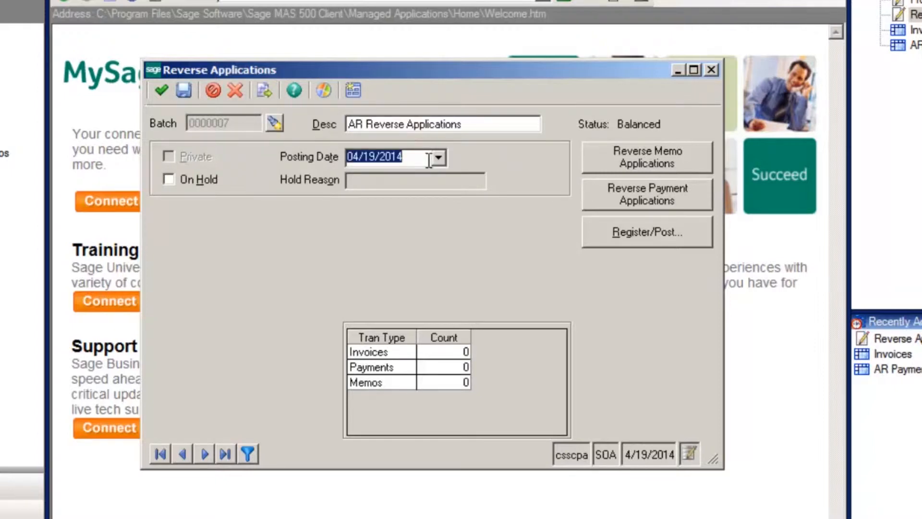
pyautogui.write('08/08/08')
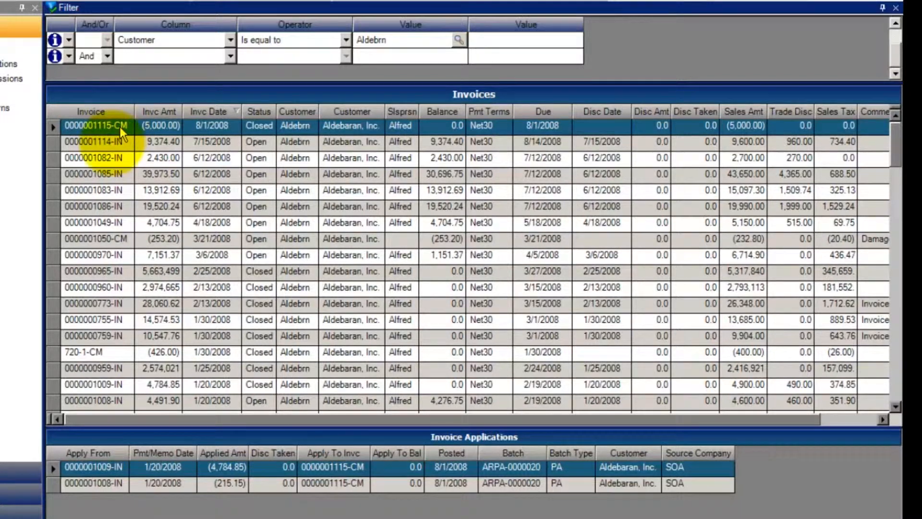
pyautogui.click(114, 483)
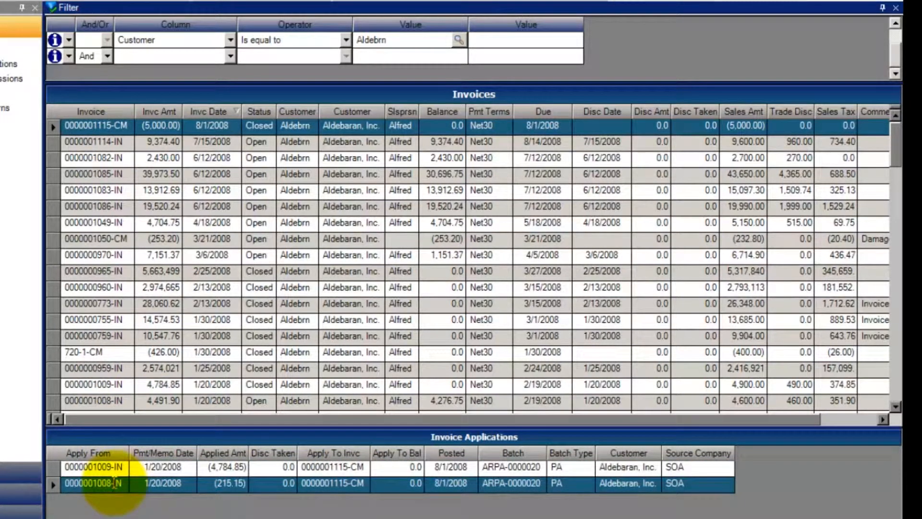
pyautogui.click(123, 140)
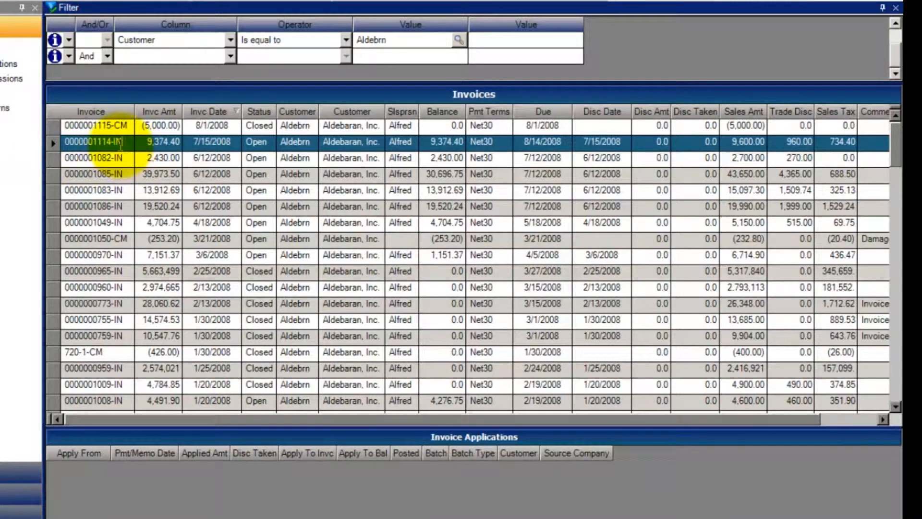
pyautogui.click(103, 385)
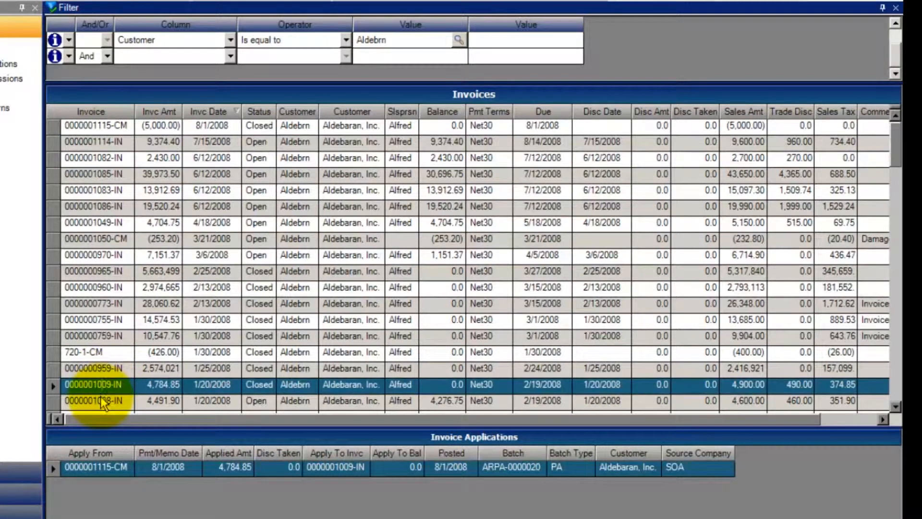
pyautogui.click(100, 400)
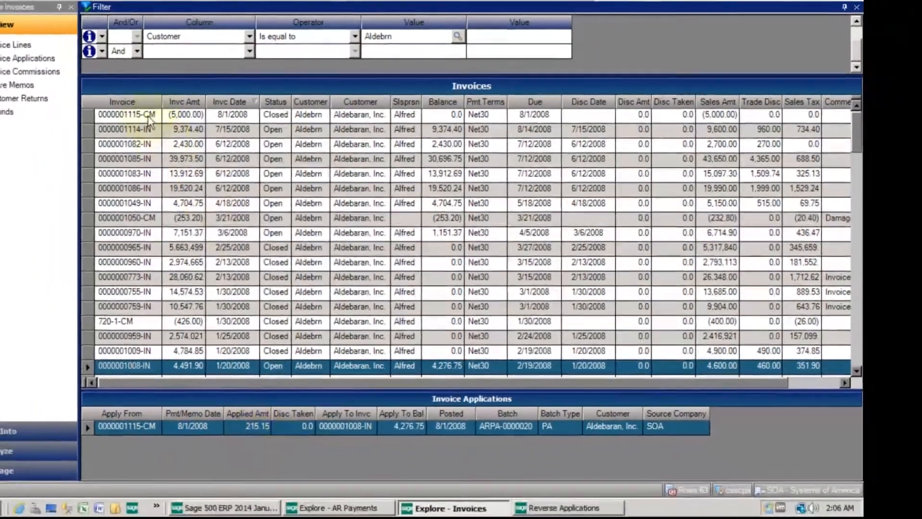
pyautogui.click(118, 127)
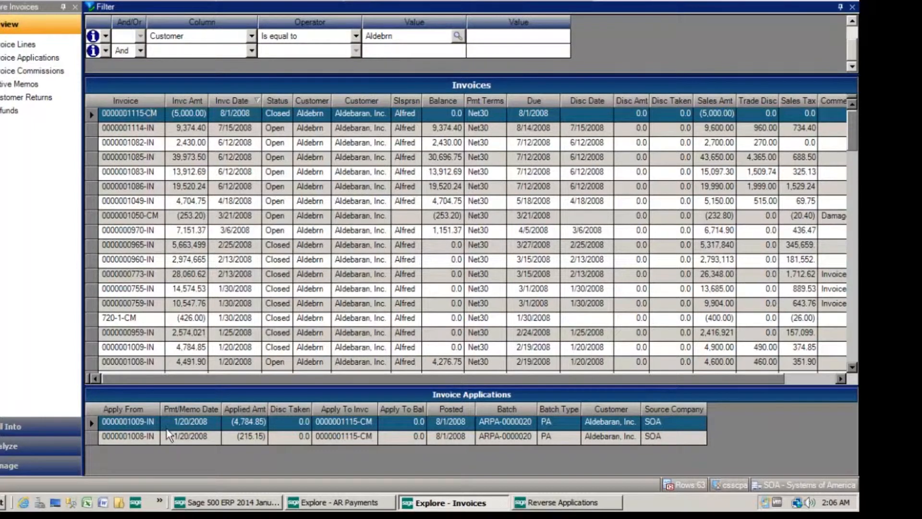
pyautogui.click(578, 504)
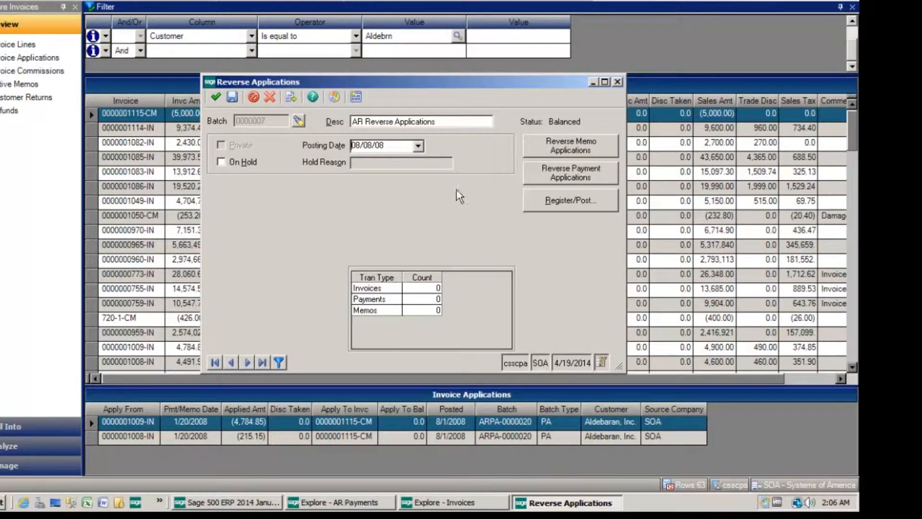
pyautogui.click(552, 143)
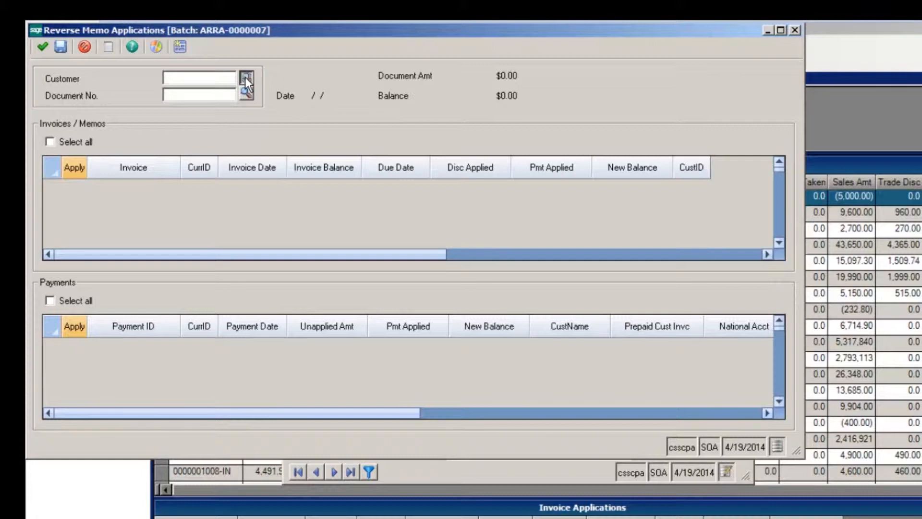
pyautogui.click(247, 77)
pyautogui.doubleClick(414, 271)
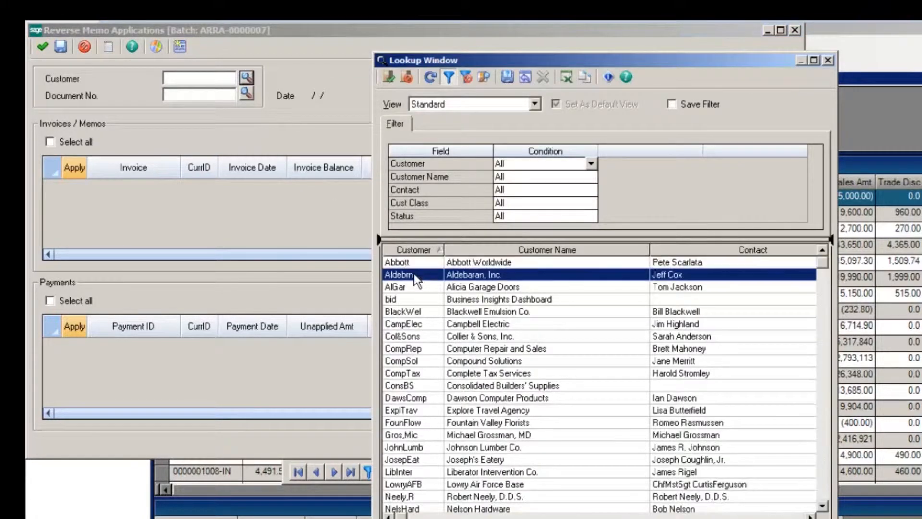
pyautogui.click(247, 94)
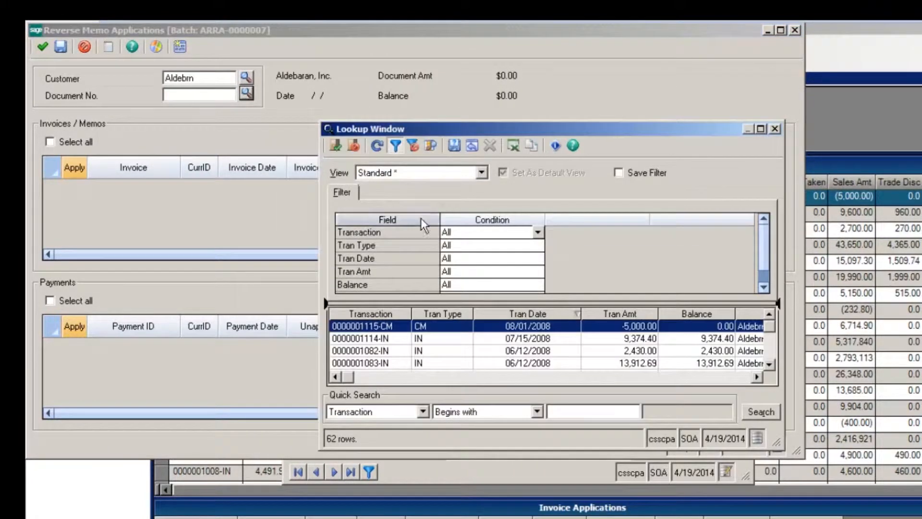
pyautogui.doubleClick(392, 327)
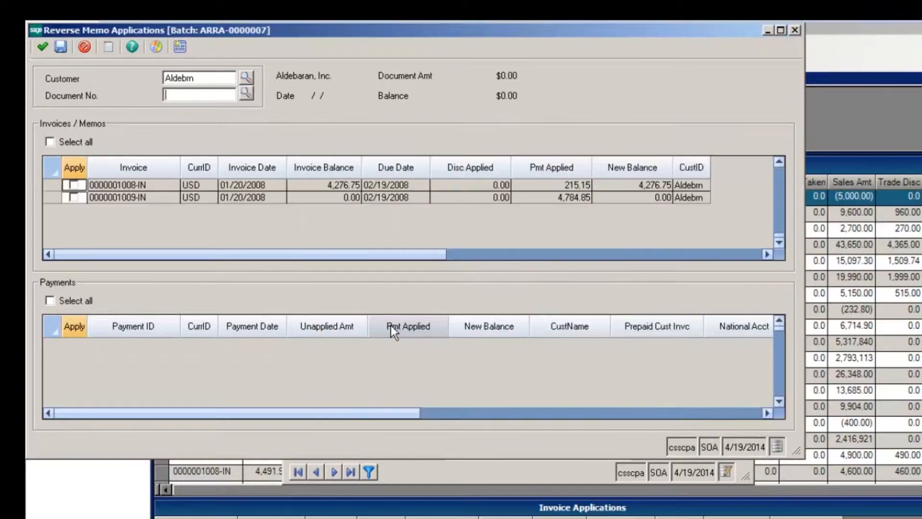
# Mark all of the credit memo's invoice applications for reversal, then save the entry and close the memo reversal form
pyautogui.click(50, 142)
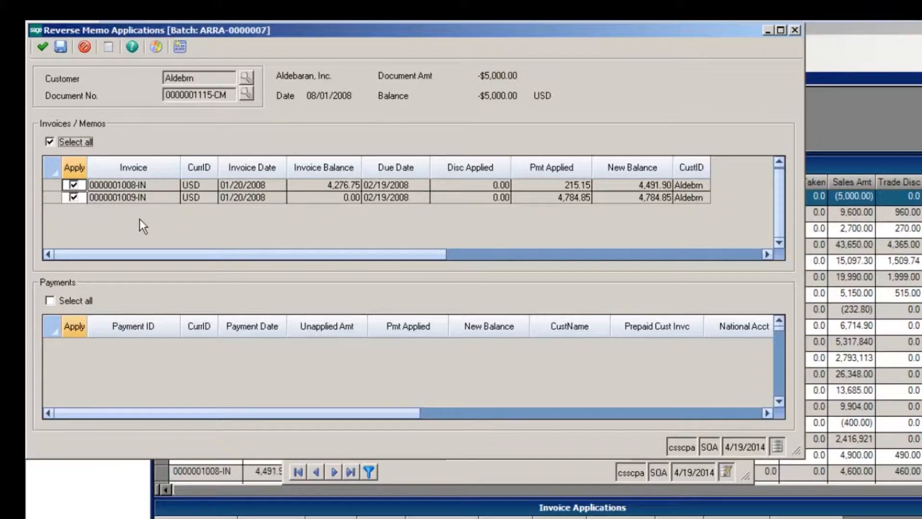
pyautogui.click(43, 51)
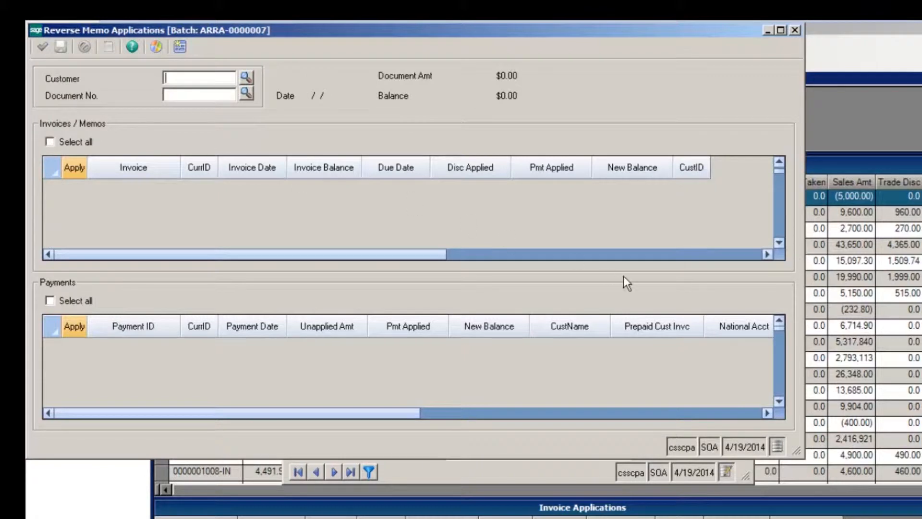
pyautogui.click(795, 30)
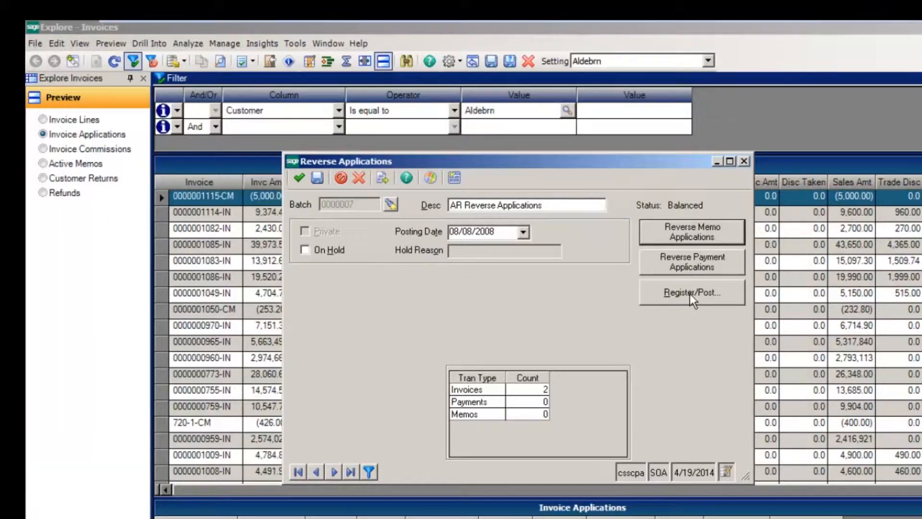
# Run the register and post the reversal batch, skipping the PDF file creation, then close the register window
pyautogui.click(690, 293)
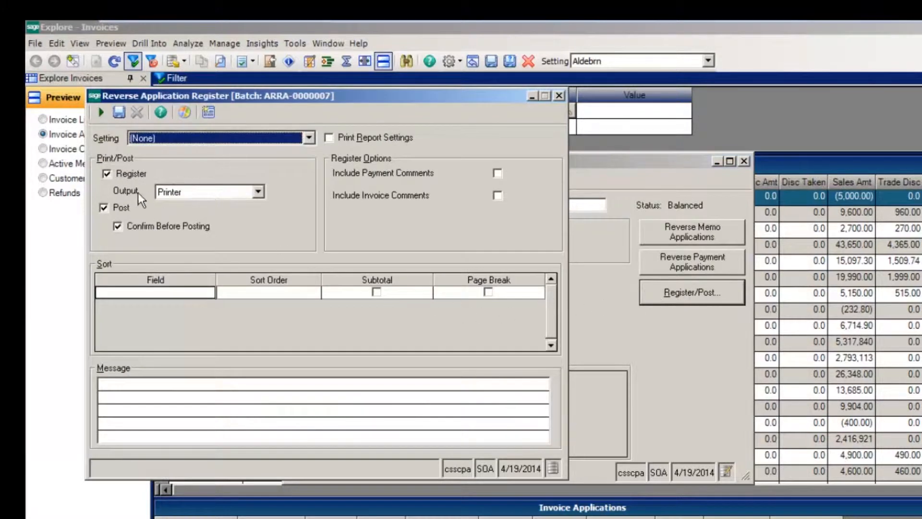
pyautogui.click(117, 227)
pyautogui.click(103, 208)
pyautogui.click(102, 112)
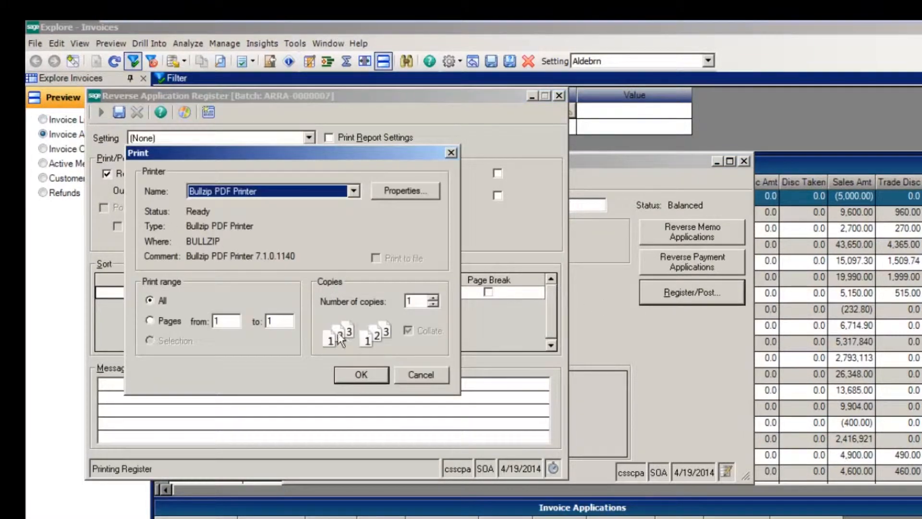
pyautogui.click(363, 375)
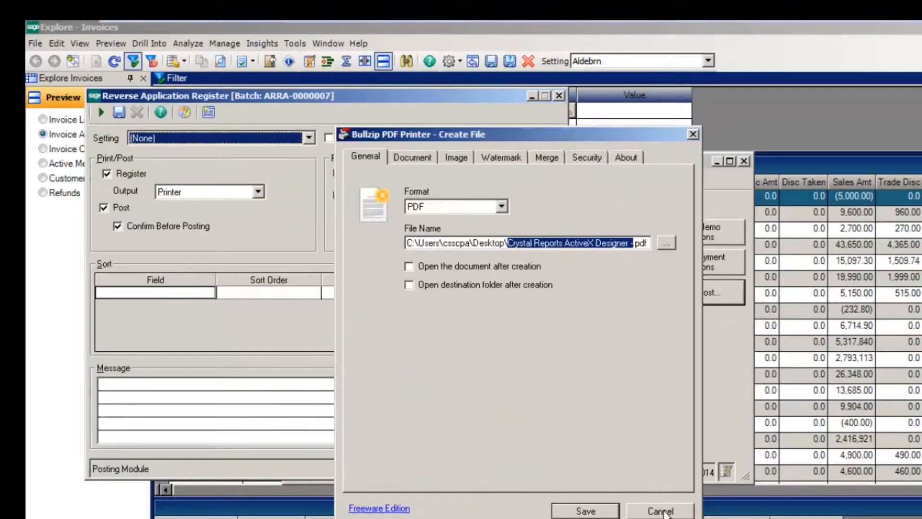
pyautogui.click(663, 512)
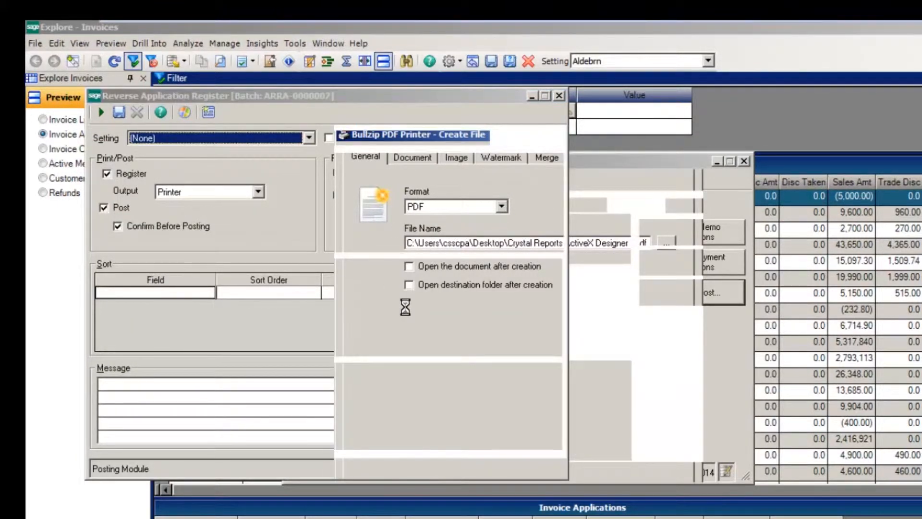
pyautogui.click(508, 355)
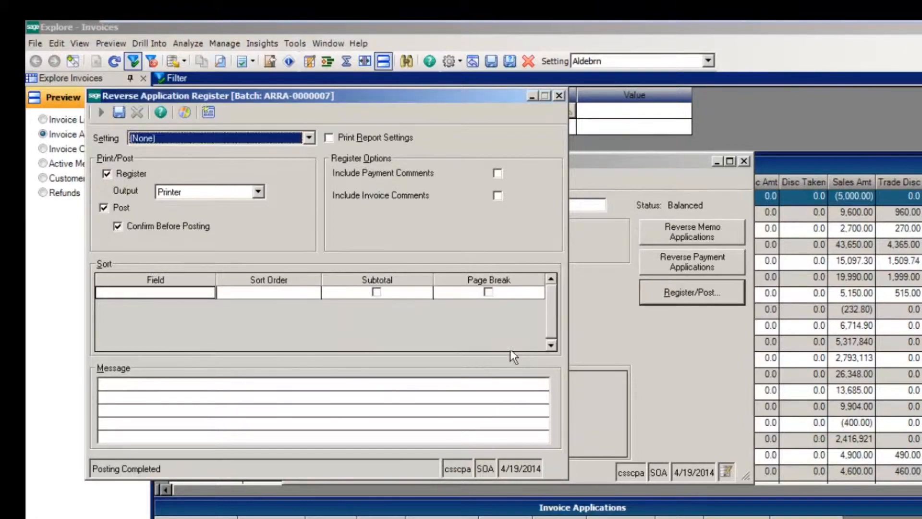
pyautogui.click(561, 96)
pyautogui.click(753, 29)
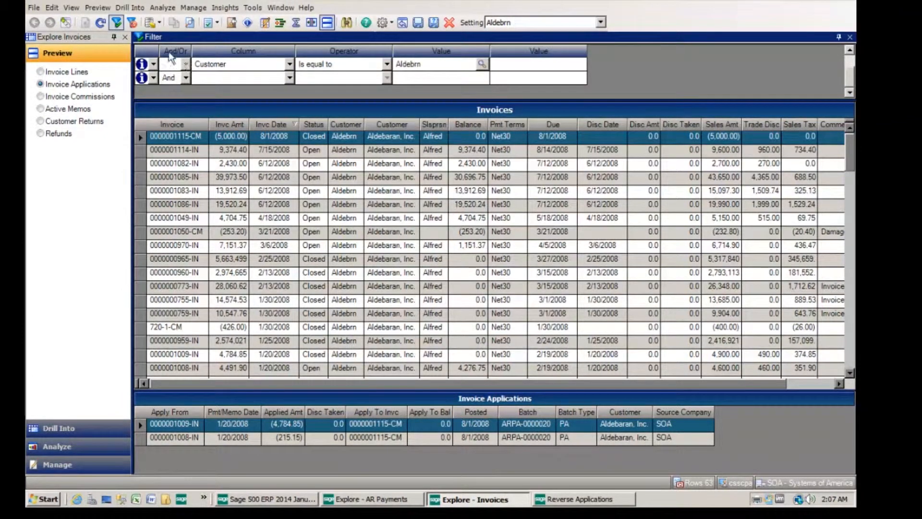
pyautogui.click(101, 22)
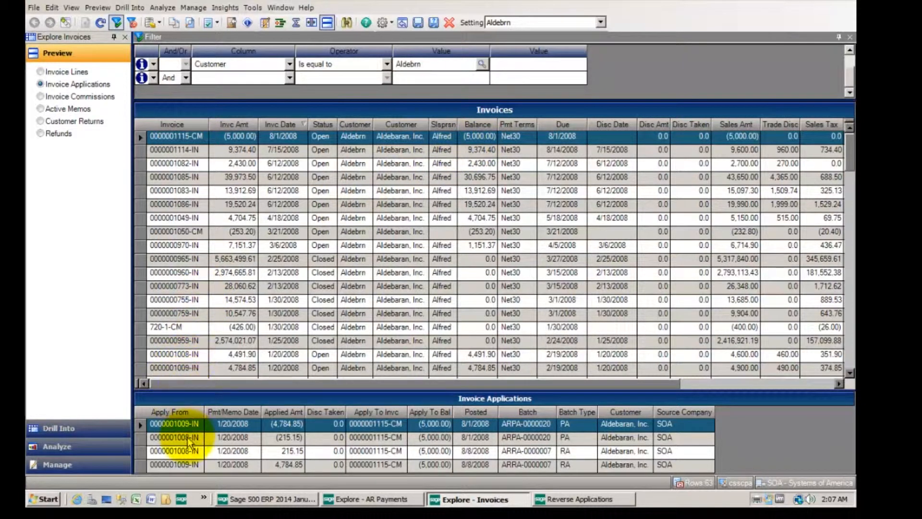
pyautogui.click(284, 438)
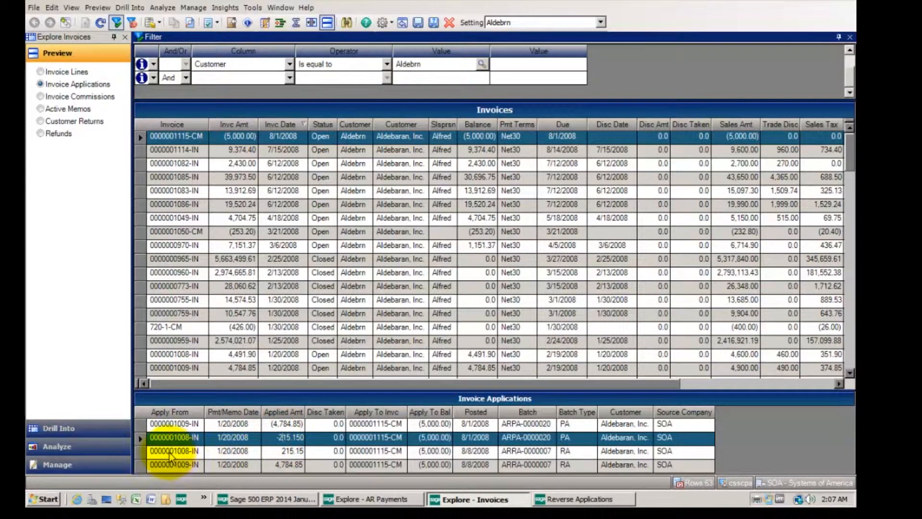
pyautogui.click(141, 452)
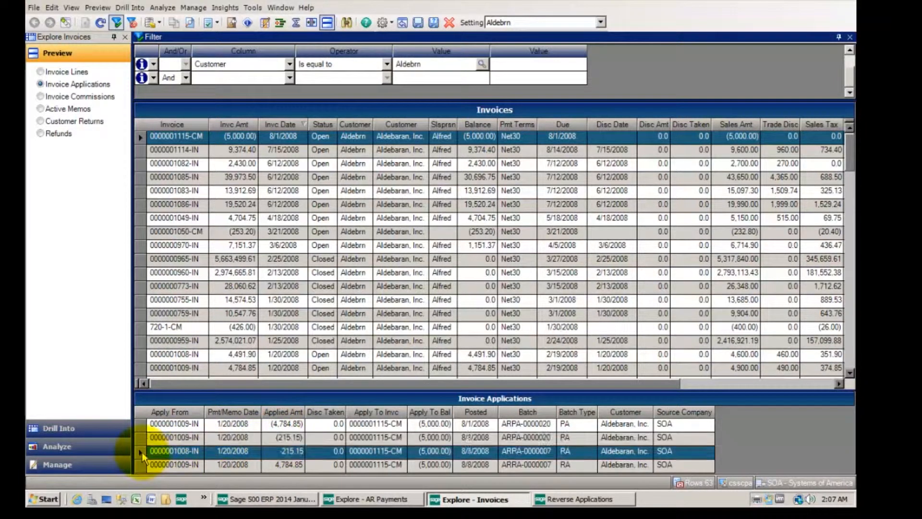
pyautogui.click(141, 464)
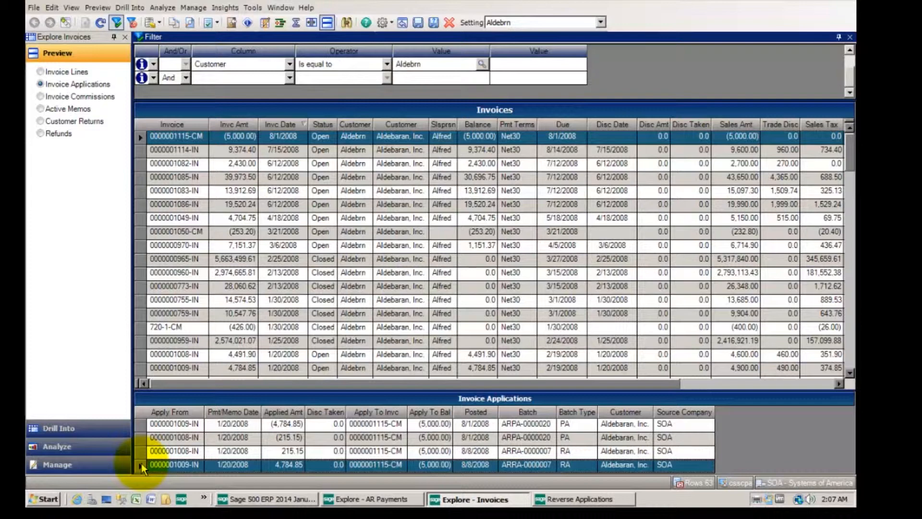
pyautogui.click(140, 356)
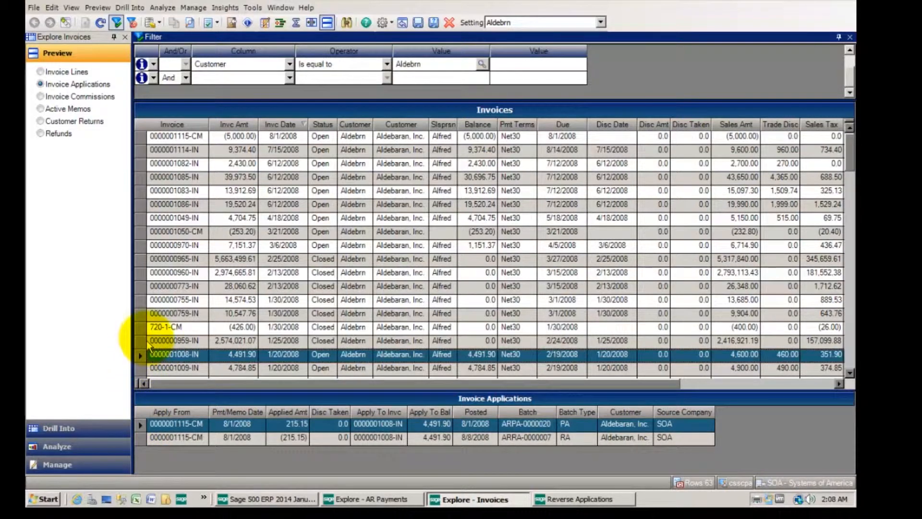
pyautogui.click(142, 342)
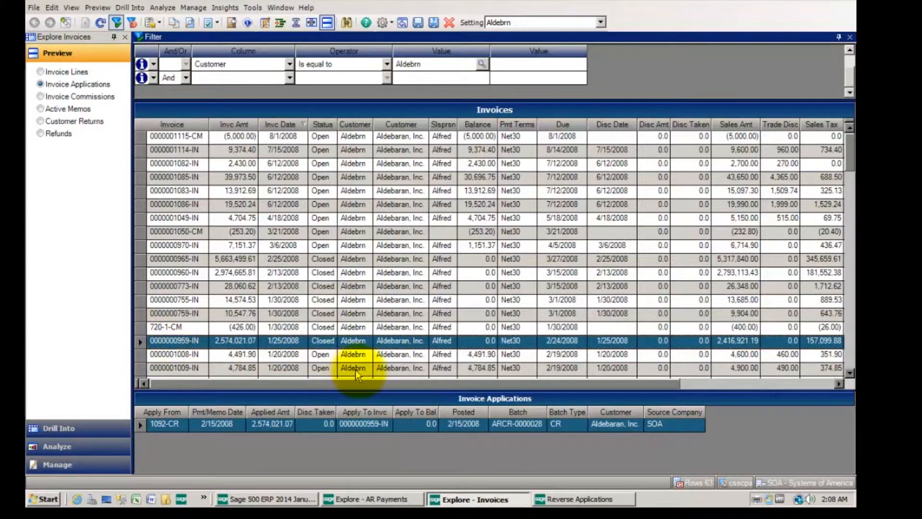
pyautogui.click(137, 354)
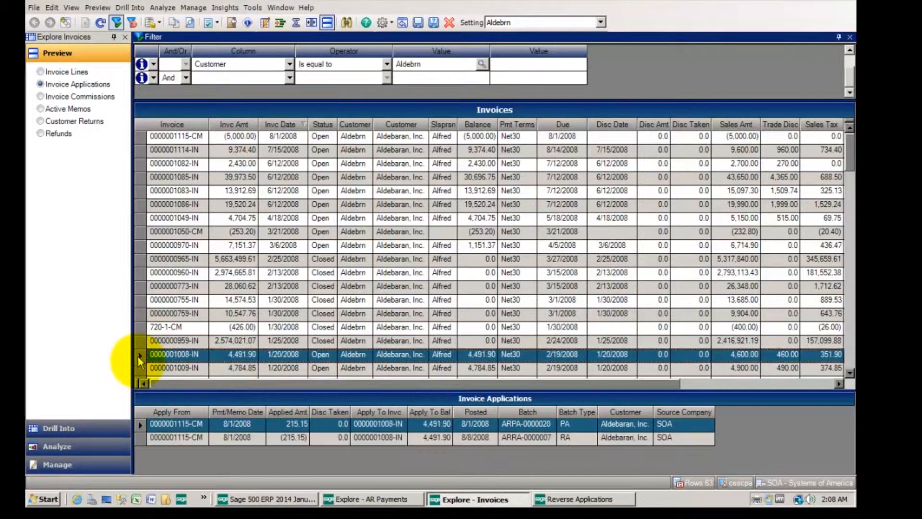
pyautogui.click(139, 367)
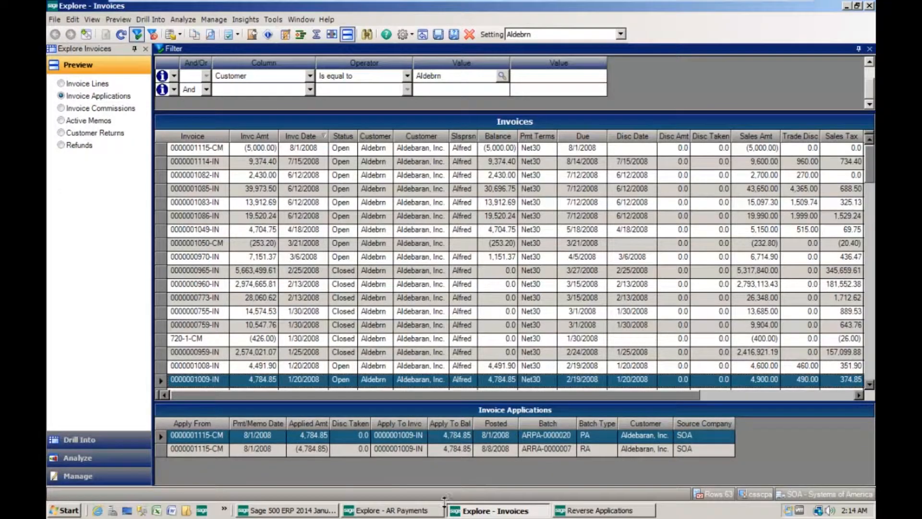
# View customer UnitRent's AR payments and create another new reverse applications batch
pyautogui.click(398, 513)
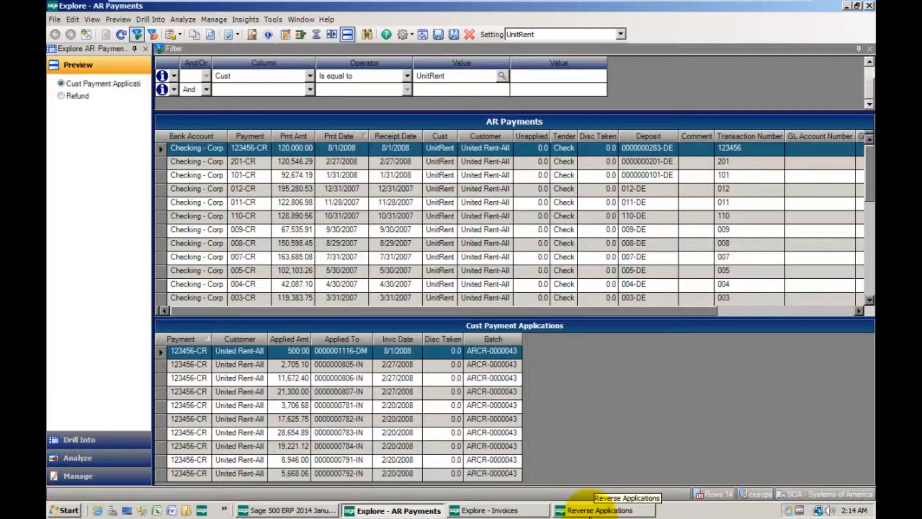
pyautogui.click(575, 512)
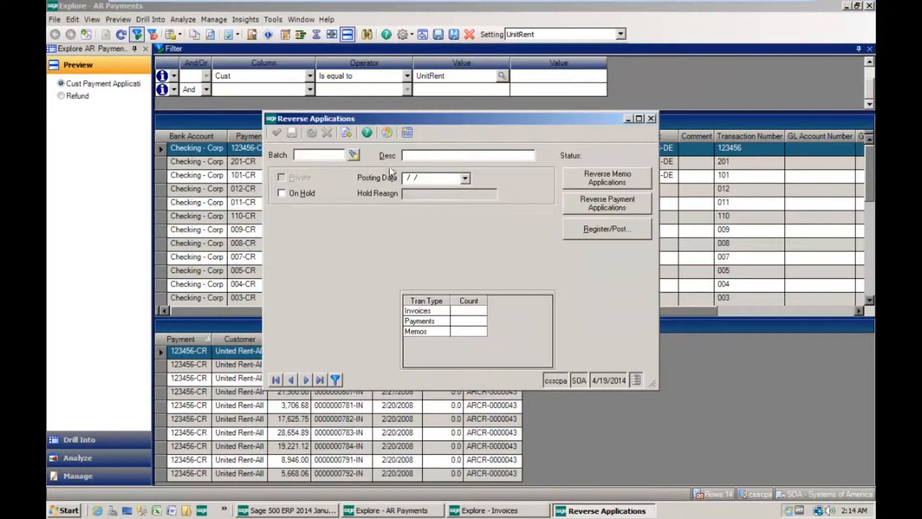
pyautogui.click(346, 134)
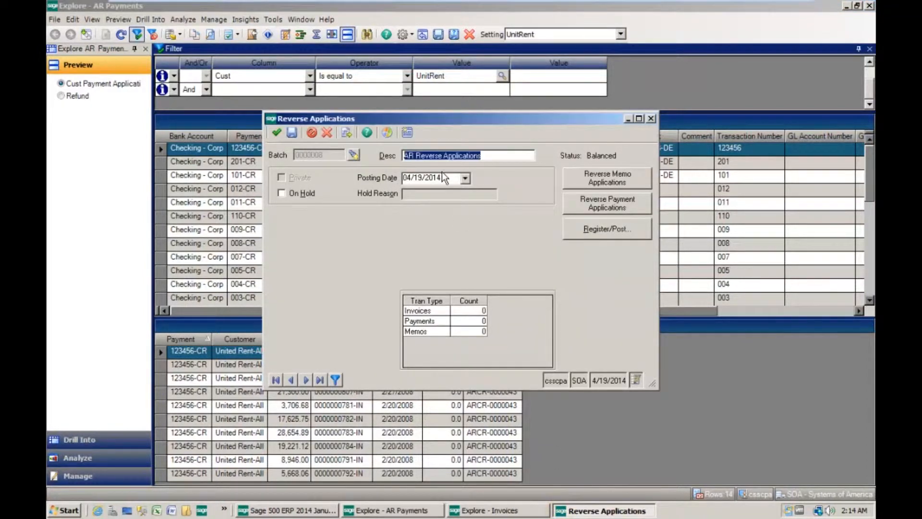
# Set the new reverse applications batch's posting date to 08/08/2008
pyautogui.click(459, 175)
pyautogui.write('08082008')
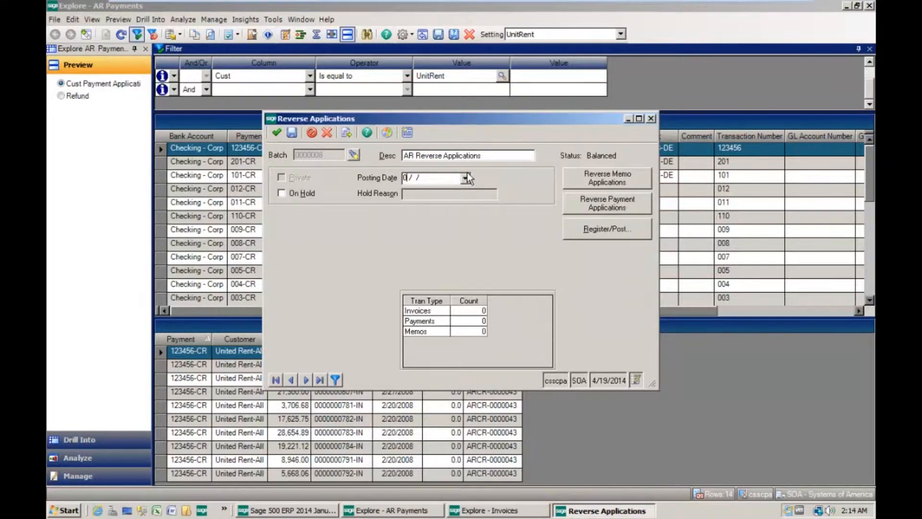
pyautogui.press('Tab')
# Start a payment application reversal for customer UnitRent and load payment 123456-CR
pyautogui.click(606, 201)
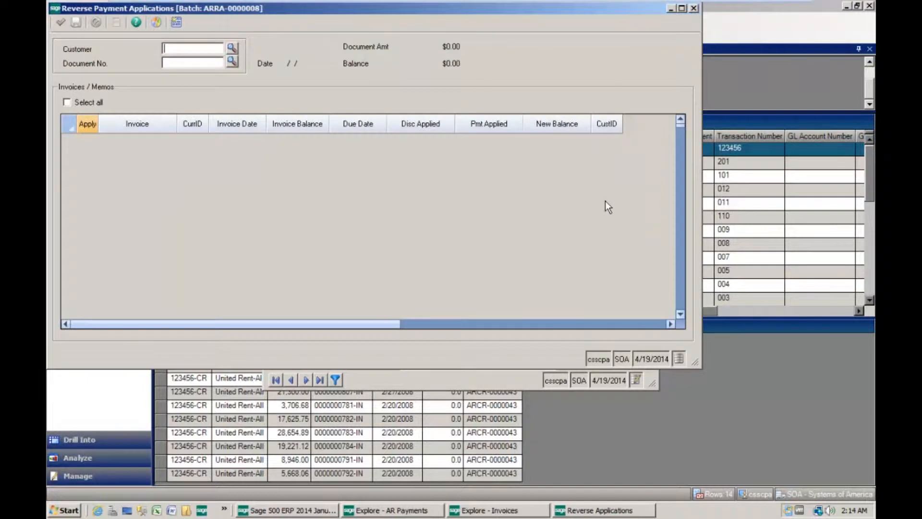
pyautogui.click(232, 48)
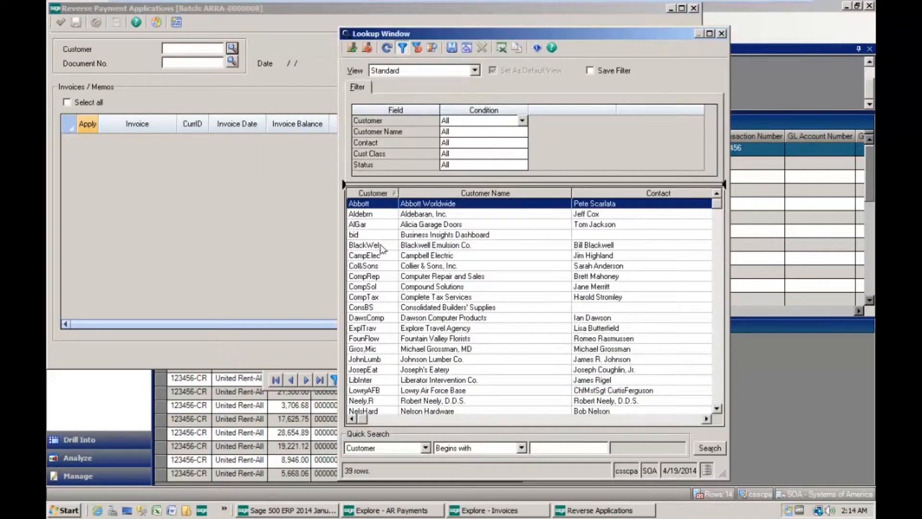
pyautogui.moveTo(719, 205); pyautogui.dragTo(663, 407)
pyautogui.click(372, 400)
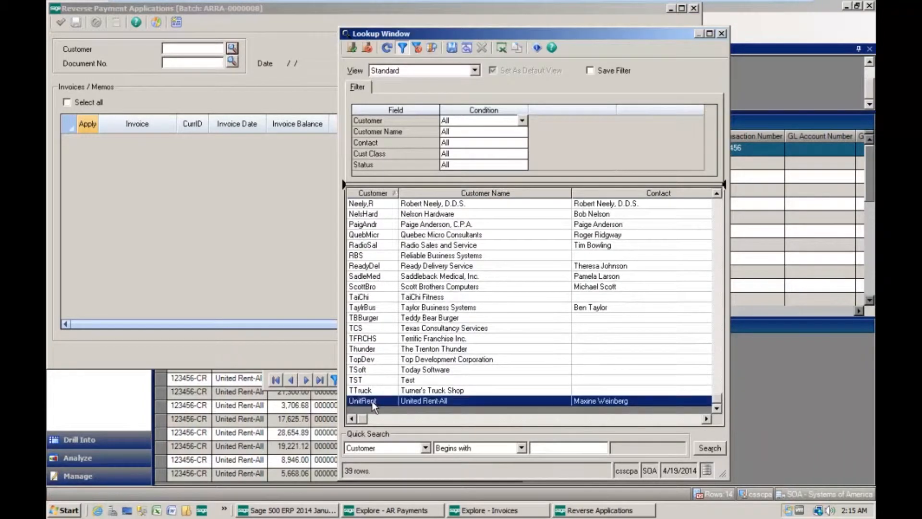
pyautogui.click(352, 48)
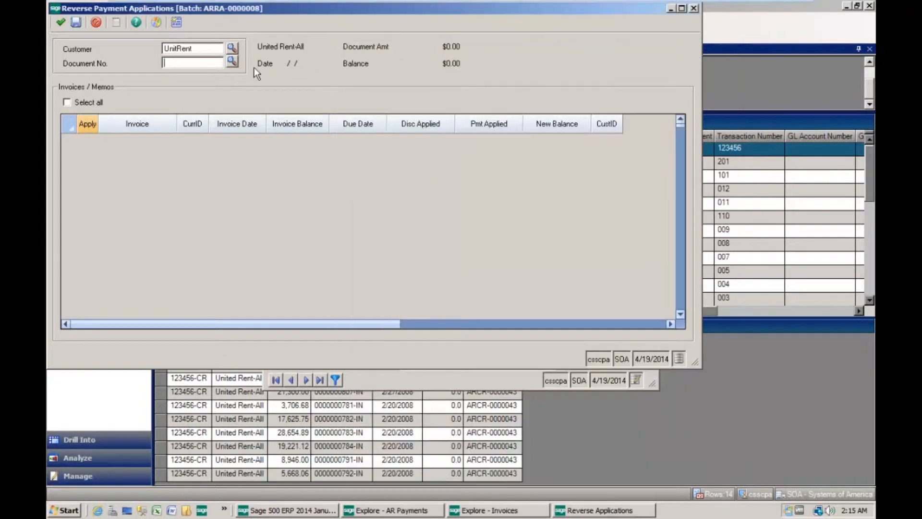
pyautogui.click(232, 62)
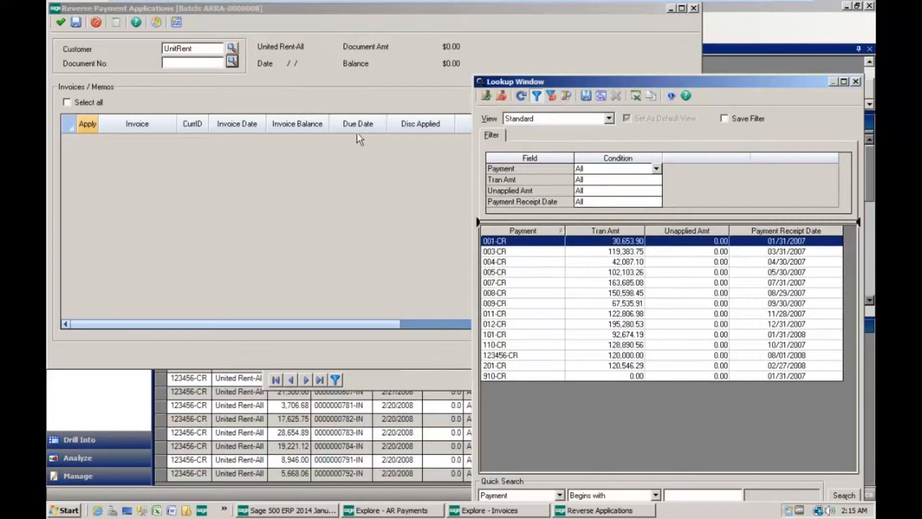
pyautogui.click(506, 359)
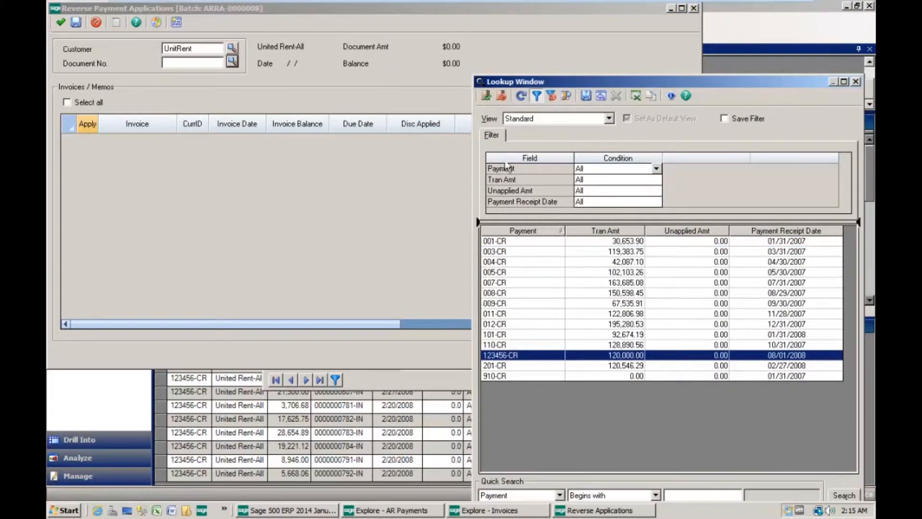
pyautogui.click(486, 96)
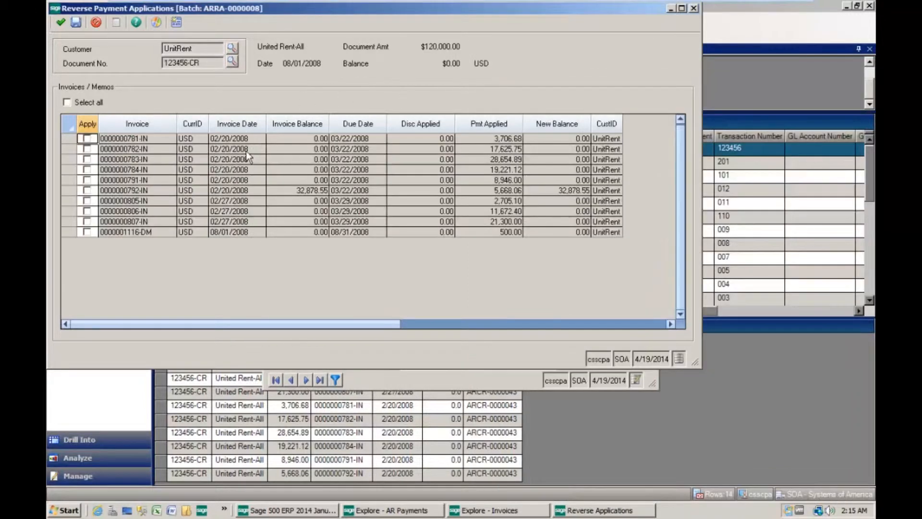
# Mark all invoices and memos applied to the payment for reversal, finish the entry and close the payment reversal window
pyautogui.click(66, 101)
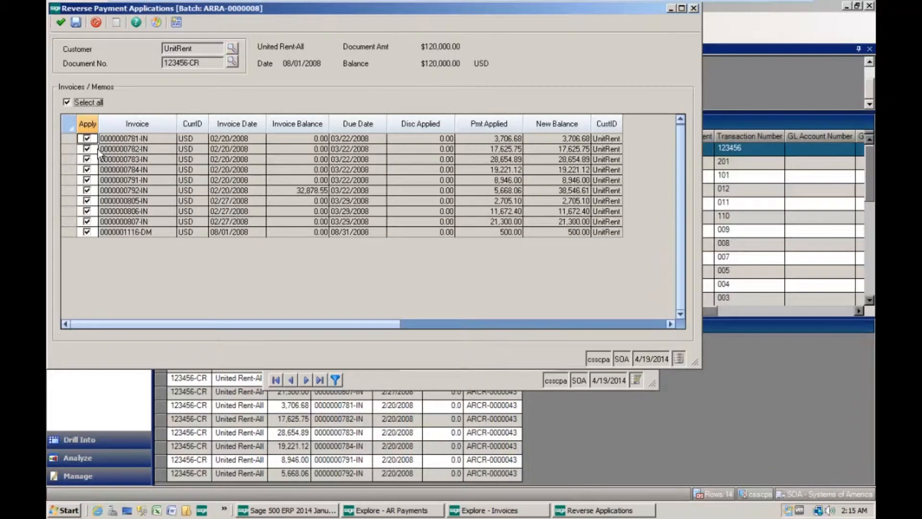
pyautogui.click(60, 22)
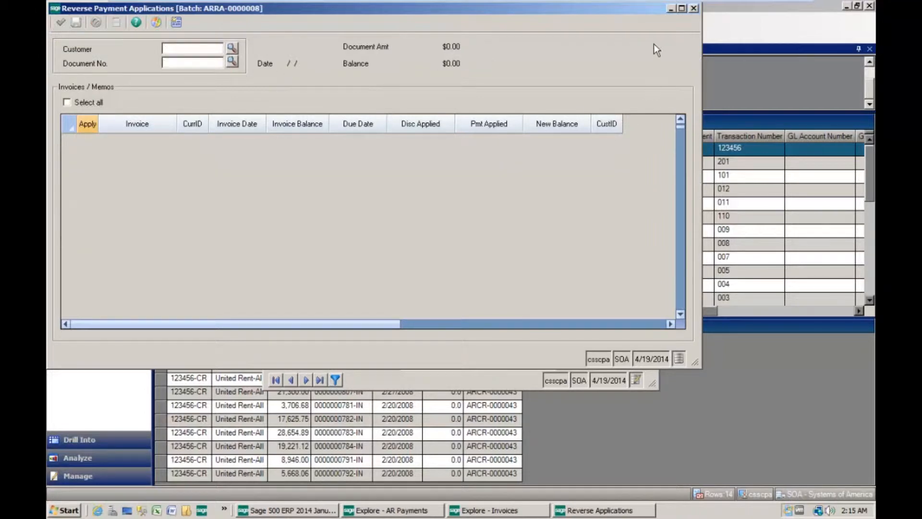
pyautogui.click(694, 8)
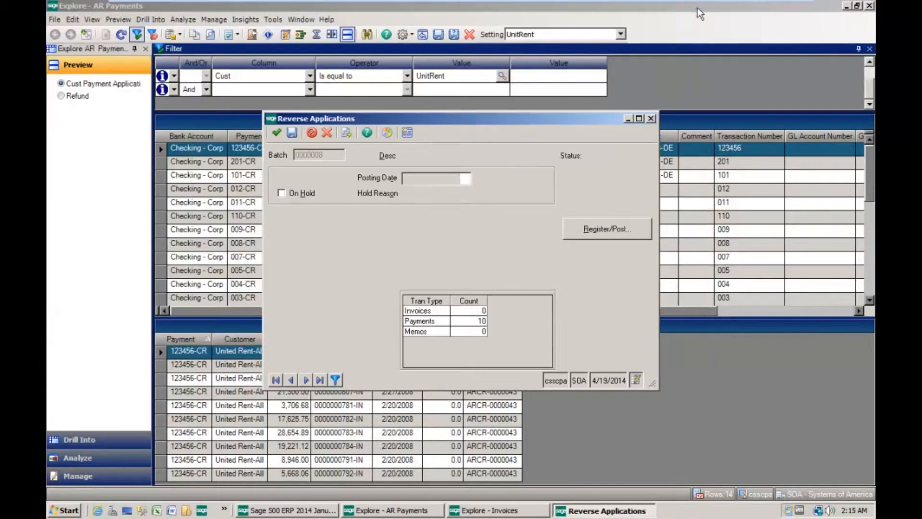
# Print the register to the Bullzip PDF Printer and post the payment reversal batch
pyautogui.click(612, 229)
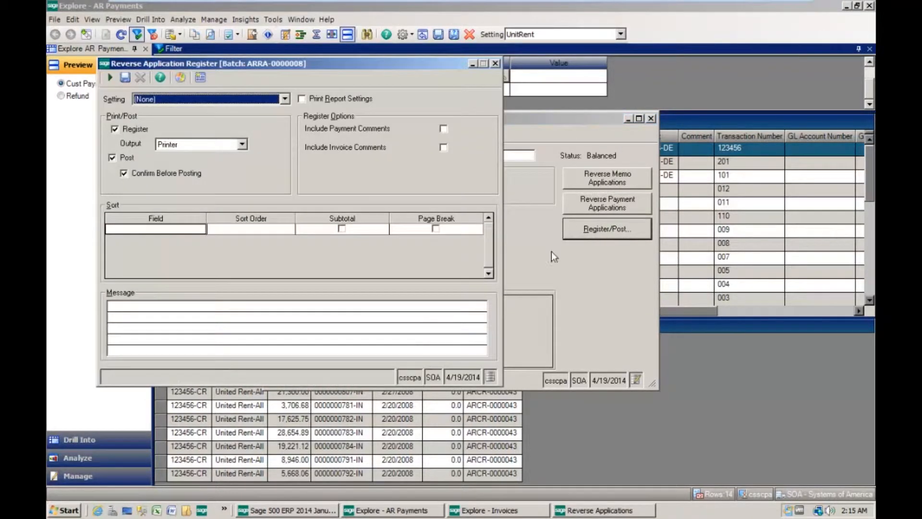
pyautogui.click(123, 174)
pyautogui.click(110, 77)
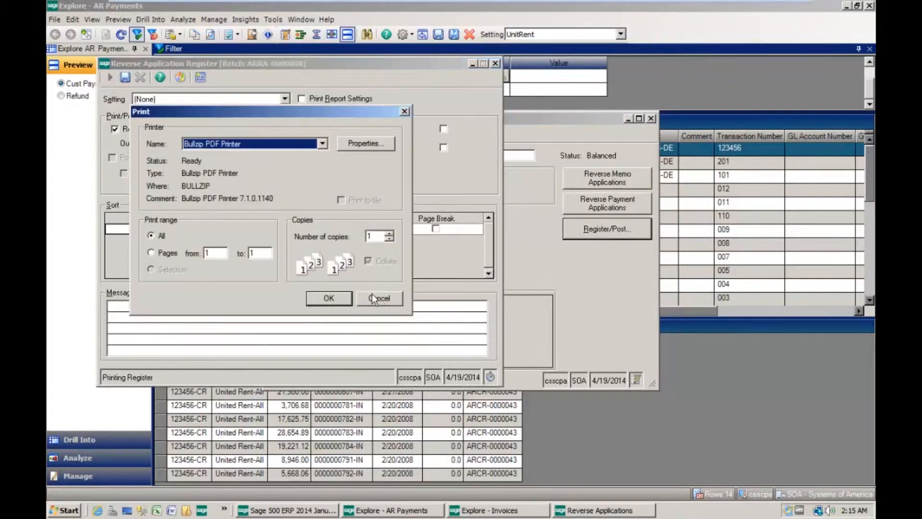
pyautogui.click(339, 303)
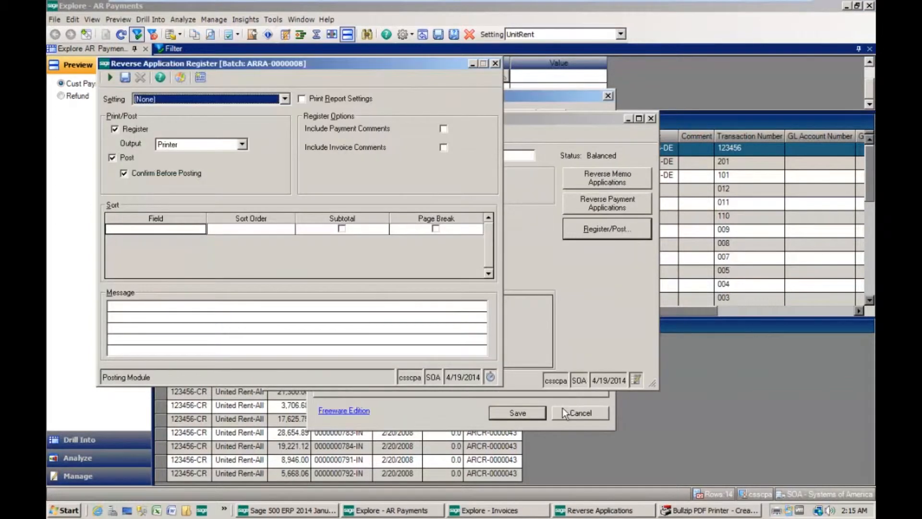
pyautogui.click(570, 412)
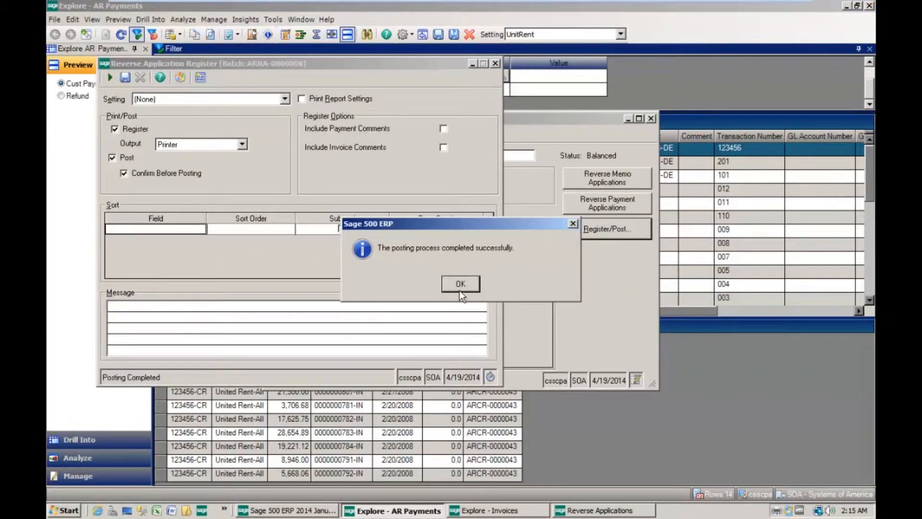
pyautogui.click(460, 286)
# Refresh the AR payments list and examine the original and reversing application lines of payment 123456-CR
pyautogui.click(642, 13)
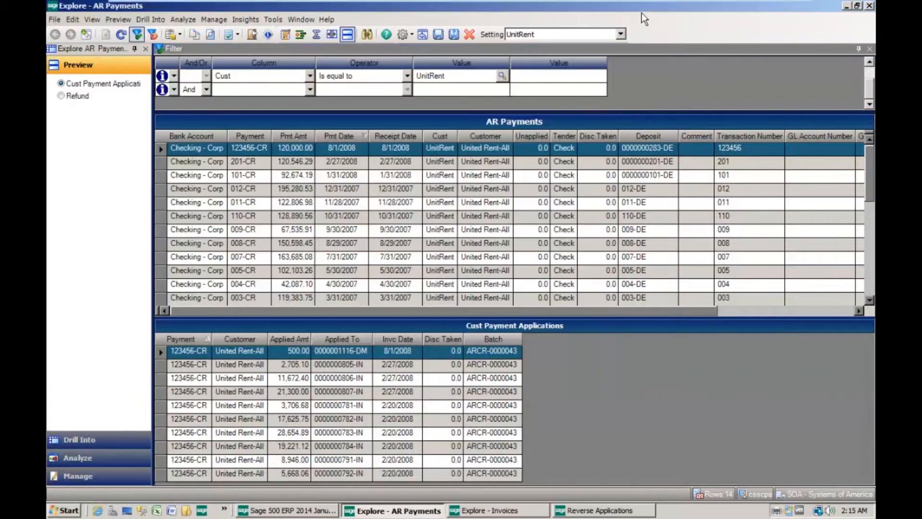
pyautogui.click(121, 35)
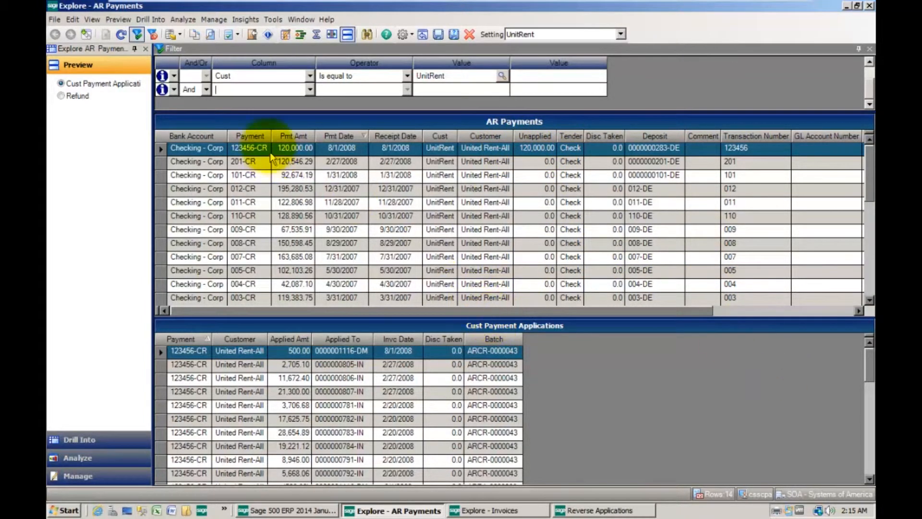
pyautogui.doubleClick(241, 149)
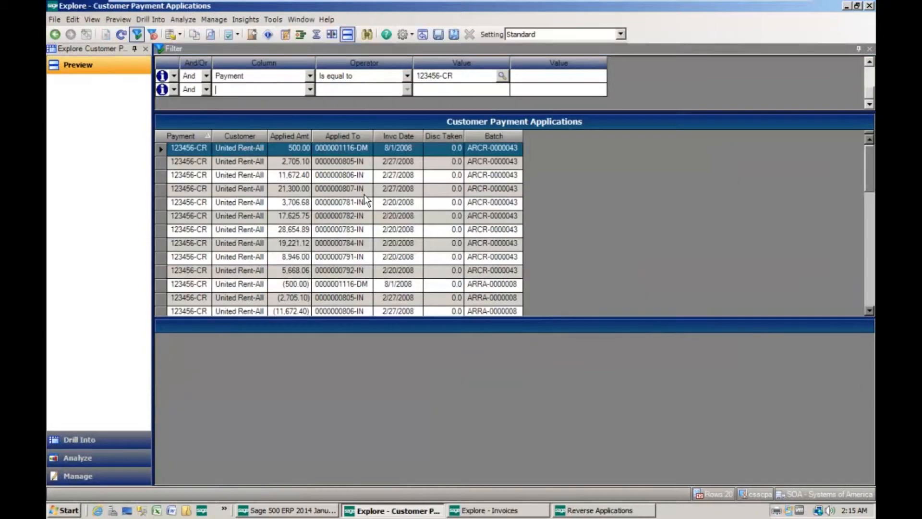
pyautogui.moveTo(563, 318); pyautogui.dragTo(569, 457)
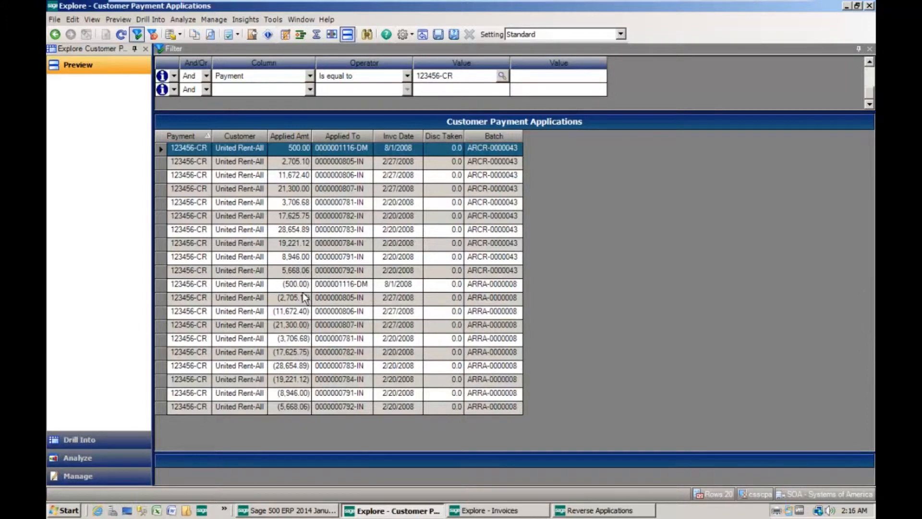
pyautogui.click(288, 285)
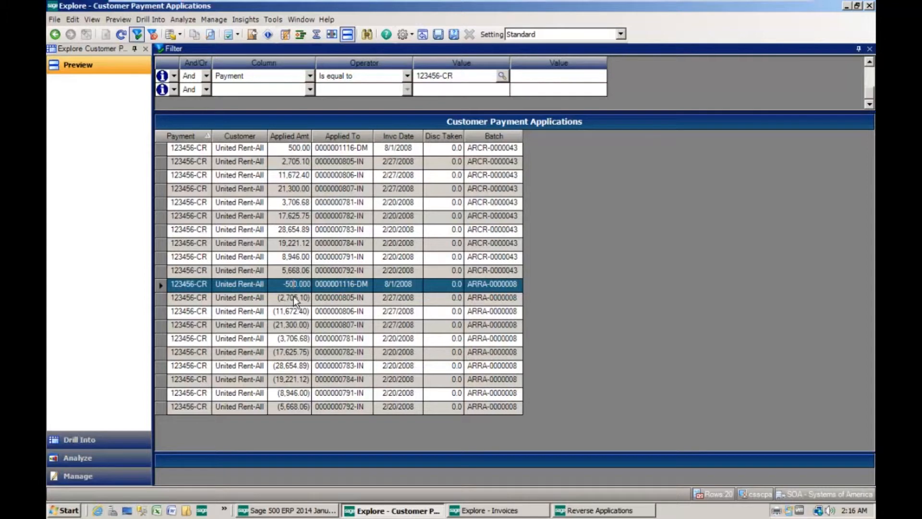
pyautogui.click(293, 298)
pyautogui.click(294, 310)
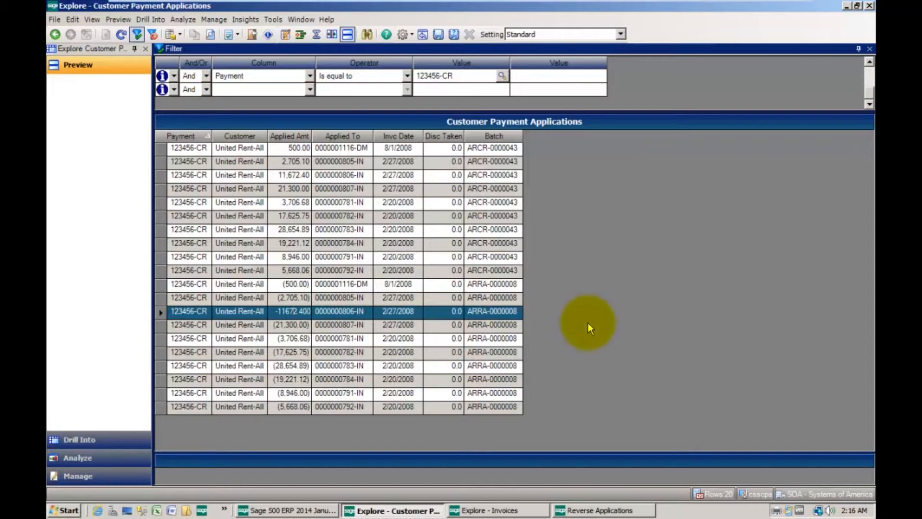
# Return to the Reverse Applications batch with its open register window
pyautogui.click(636, 508)
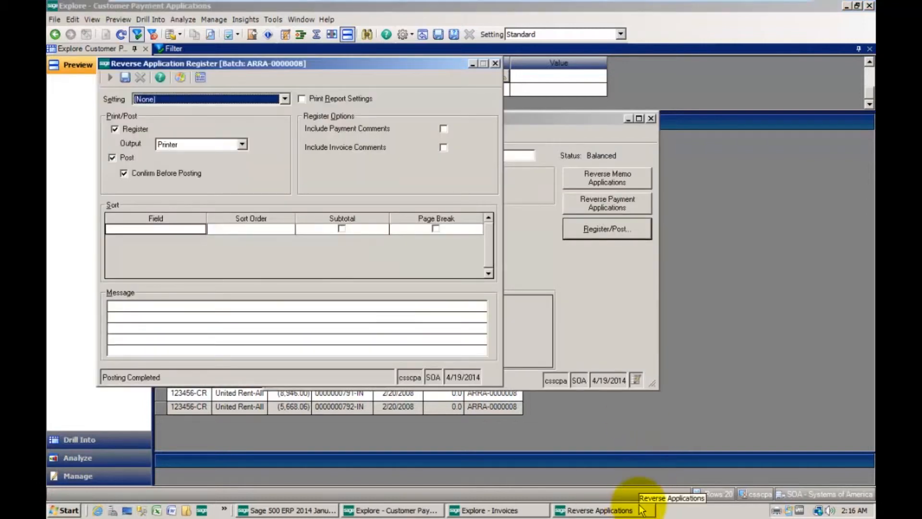